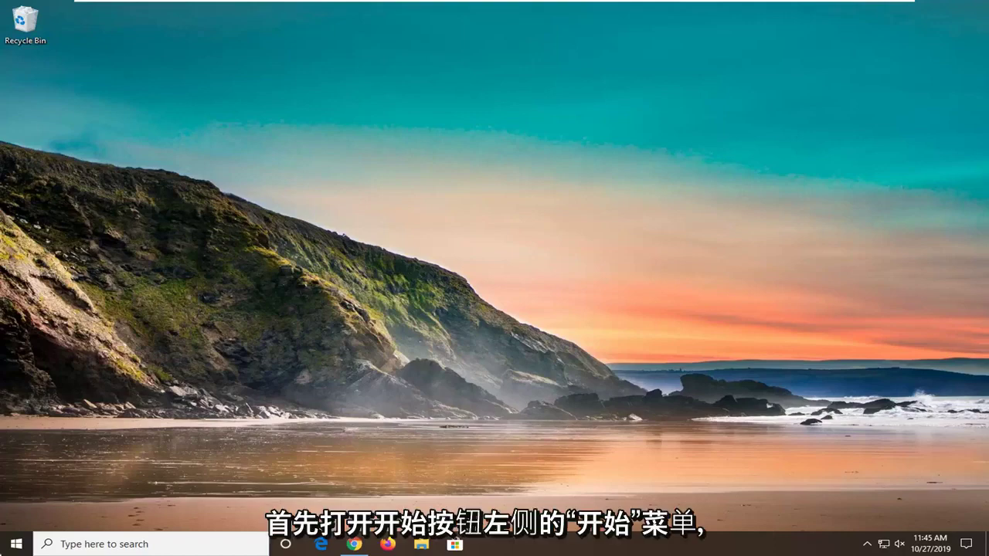
- Search for regedit, run Registry Editor as administrator and allow it to make changes to the device
{"action": "left_click", "coordinate": [15, 544]}
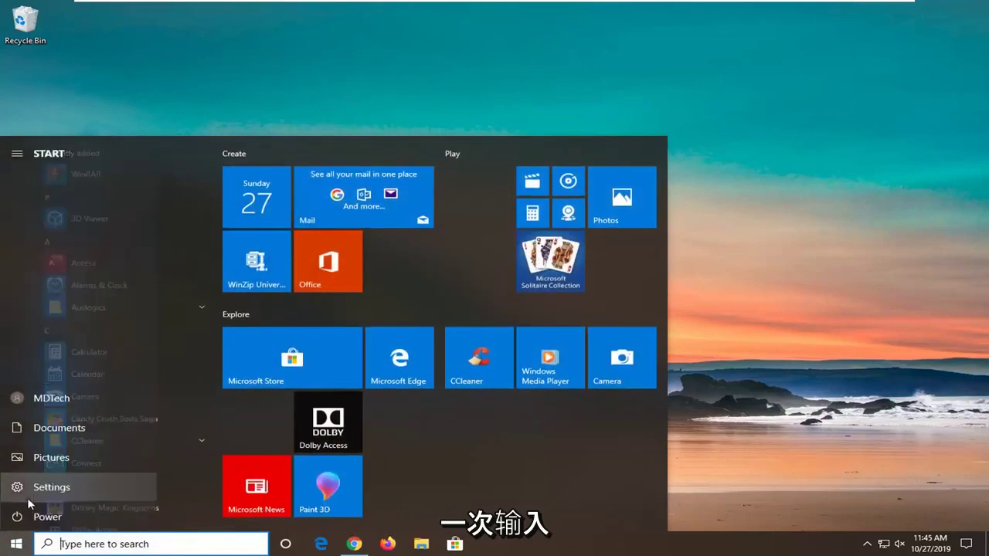
{"action": "type", "text": "regedit"}
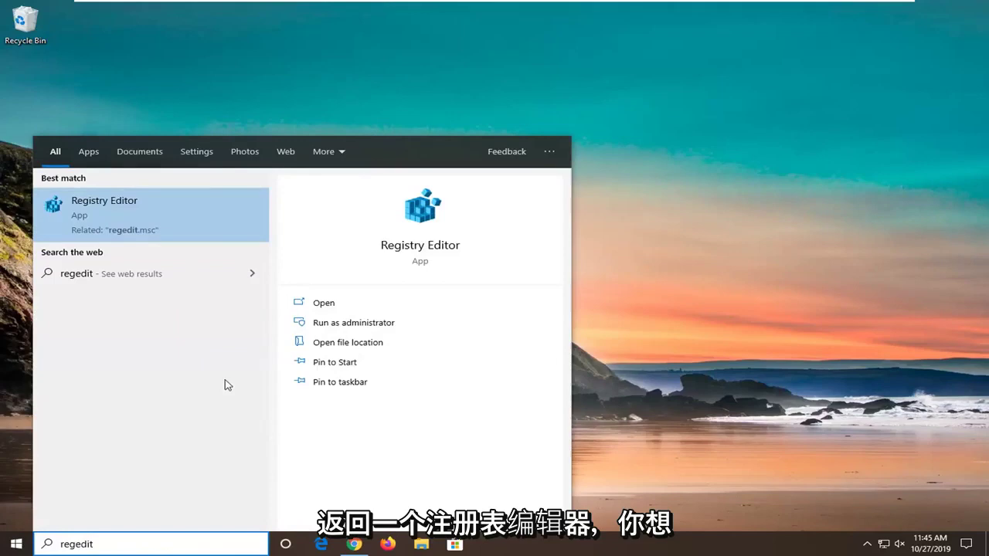
{"action": "right_click", "coordinate": [116, 208]}
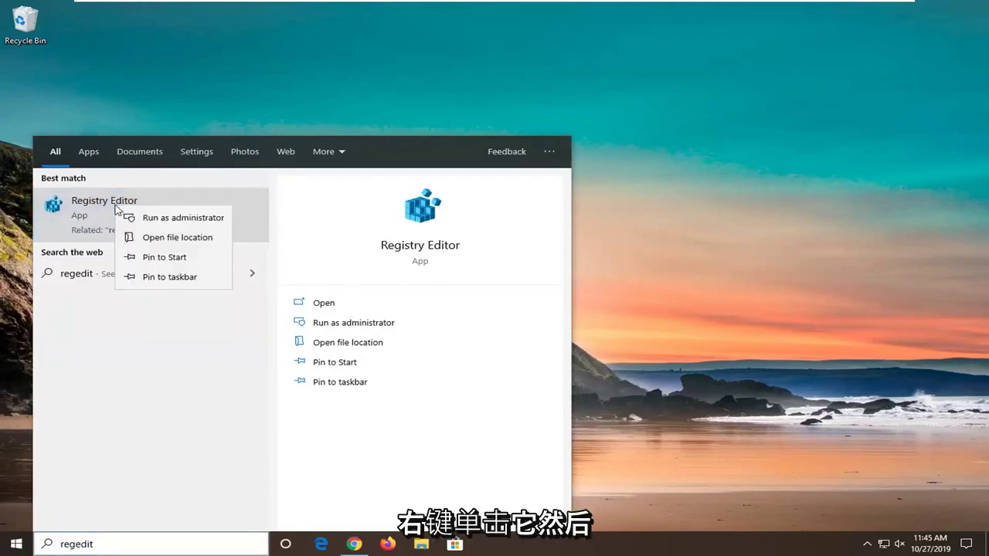
{"action": "left_click", "coordinate": [190, 219]}
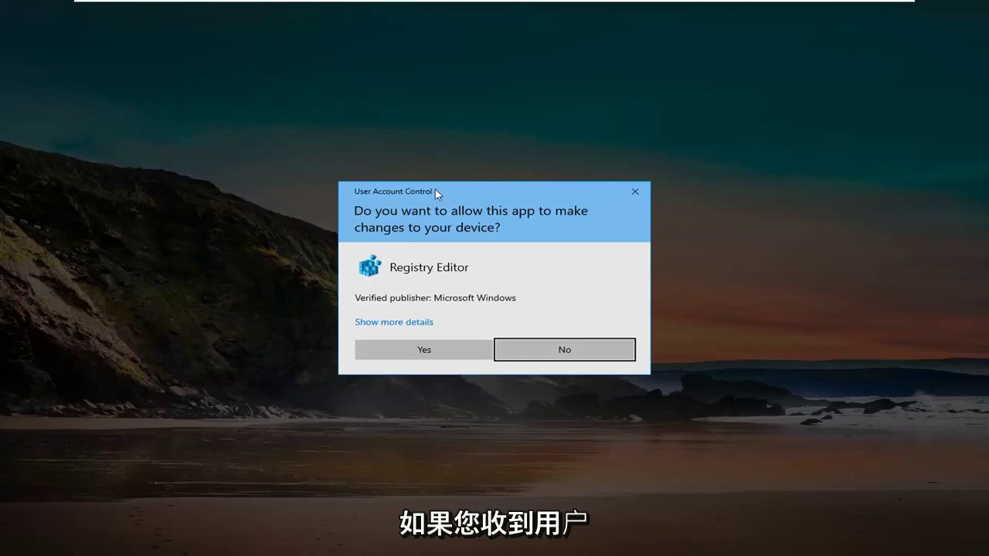
{"action": "left_click", "coordinate": [424, 353]}
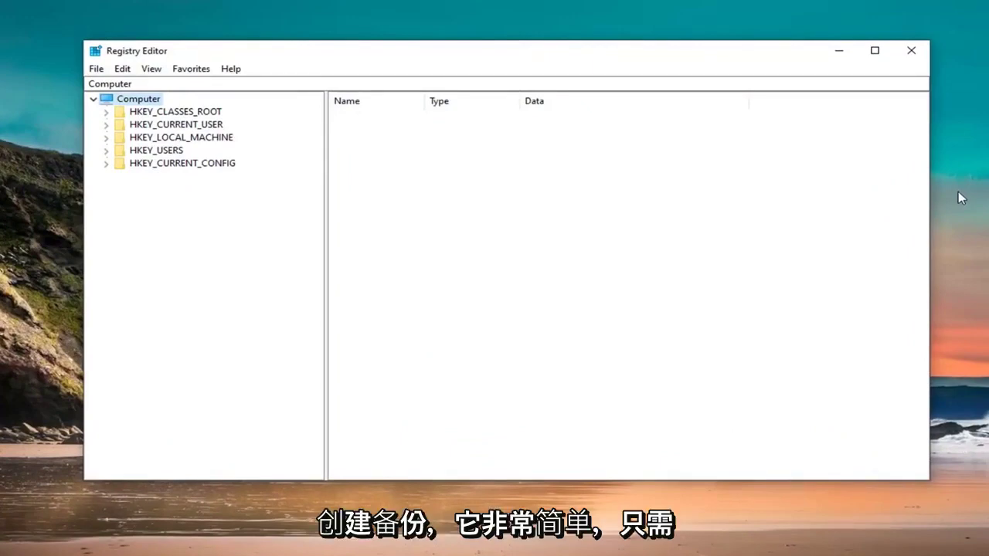
{"action": "left_click", "coordinate": [97, 69]}
{"action": "left_click", "coordinate": [126, 102]}
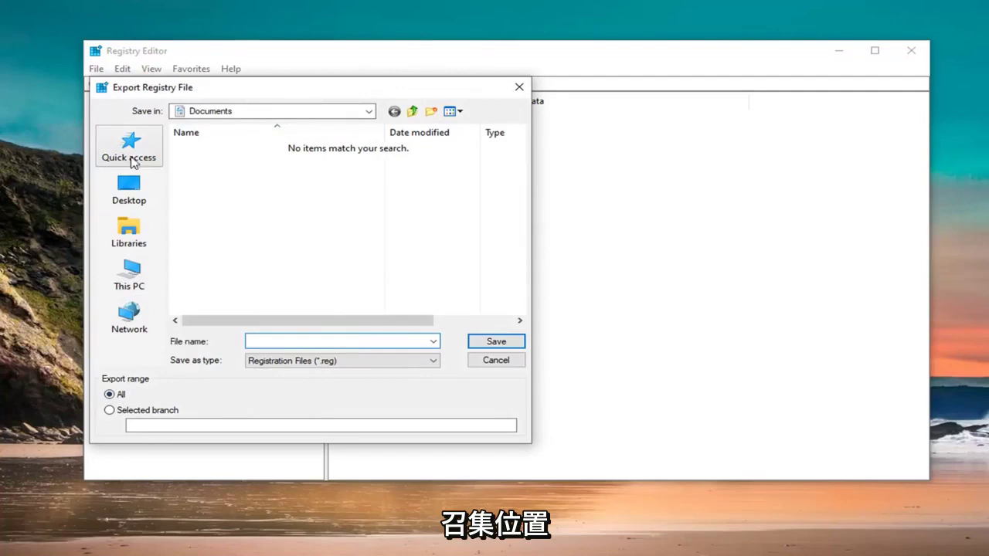
{"action": "left_click", "coordinate": [491, 361]}
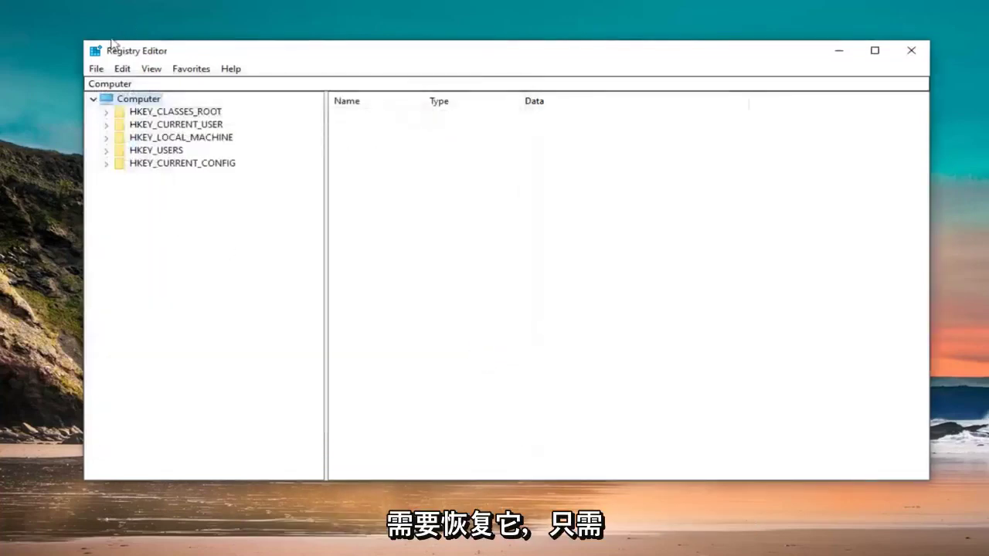
{"action": "left_click", "coordinate": [96, 68]}
{"action": "left_click", "coordinate": [196, 85]}
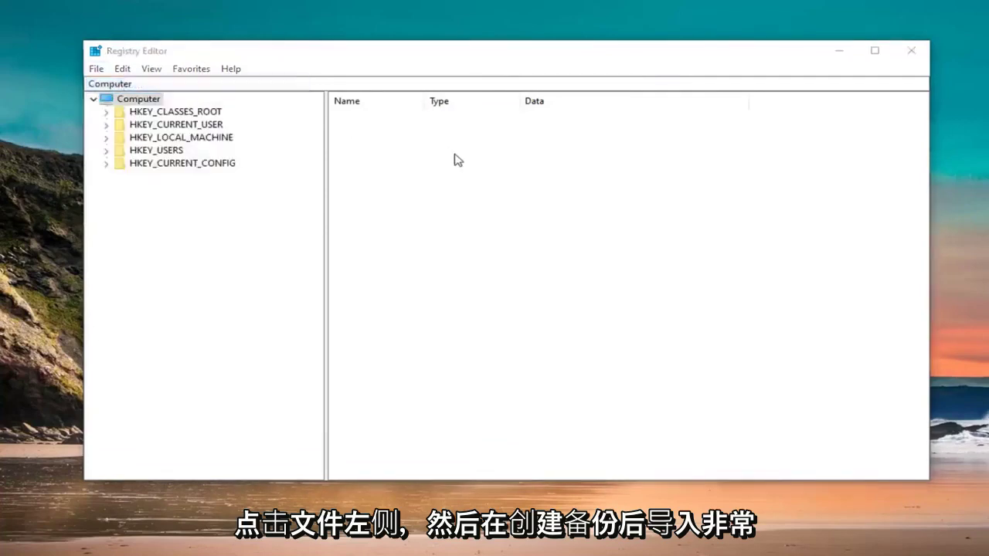
{"action": "left_click", "coordinate": [637, 88]}
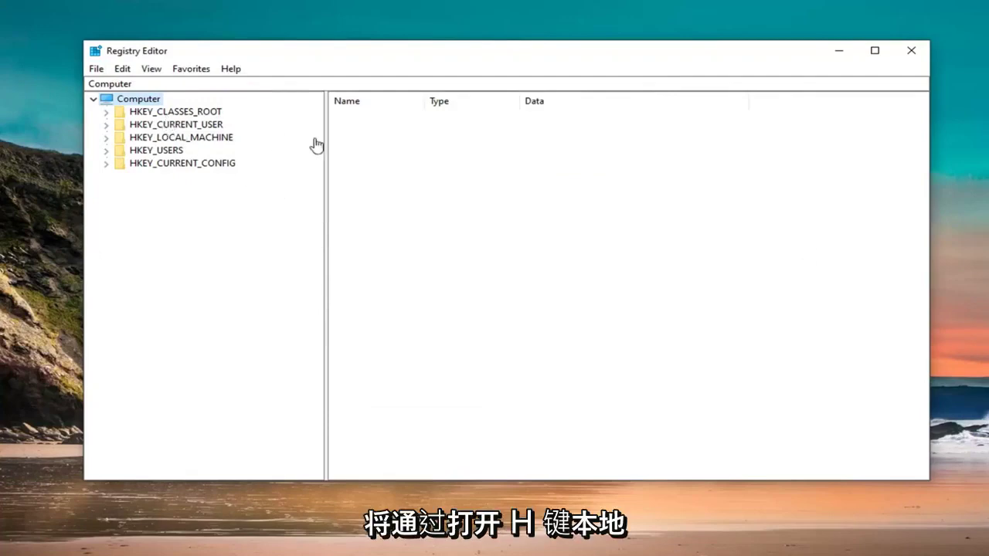
- Expand the registry tree to HKEY_LOCAL_MACHINE\SOFTWARE\Policies\Microsoft\Windows Defender and select that key
{"action": "left_click", "coordinate": [179, 139]}
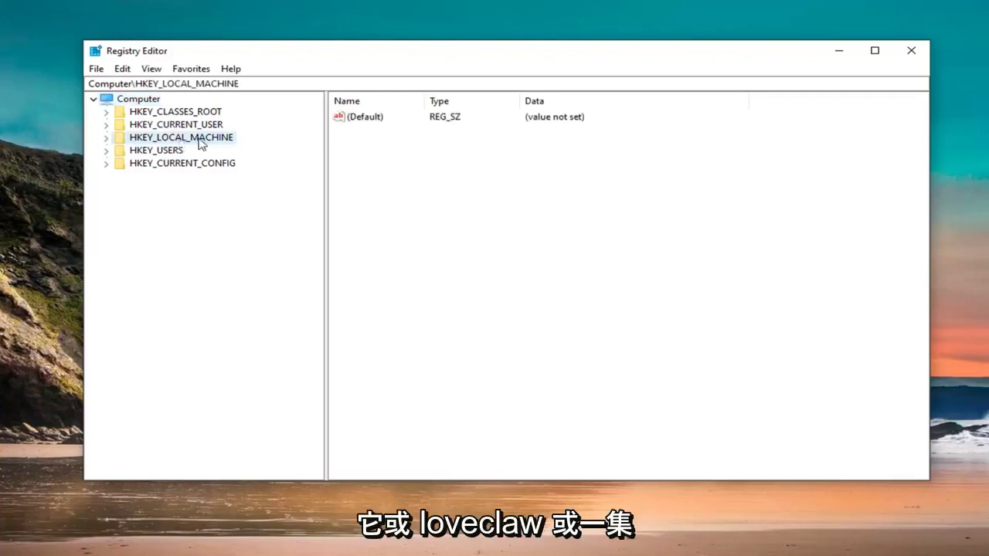
{"action": "double_click", "coordinate": [199, 139]}
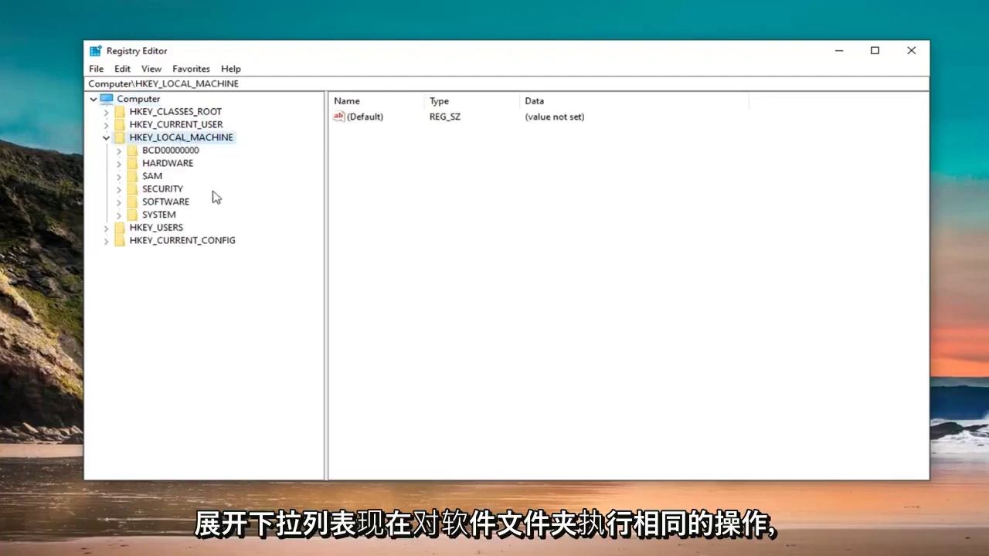
{"action": "left_click", "coordinate": [161, 203]}
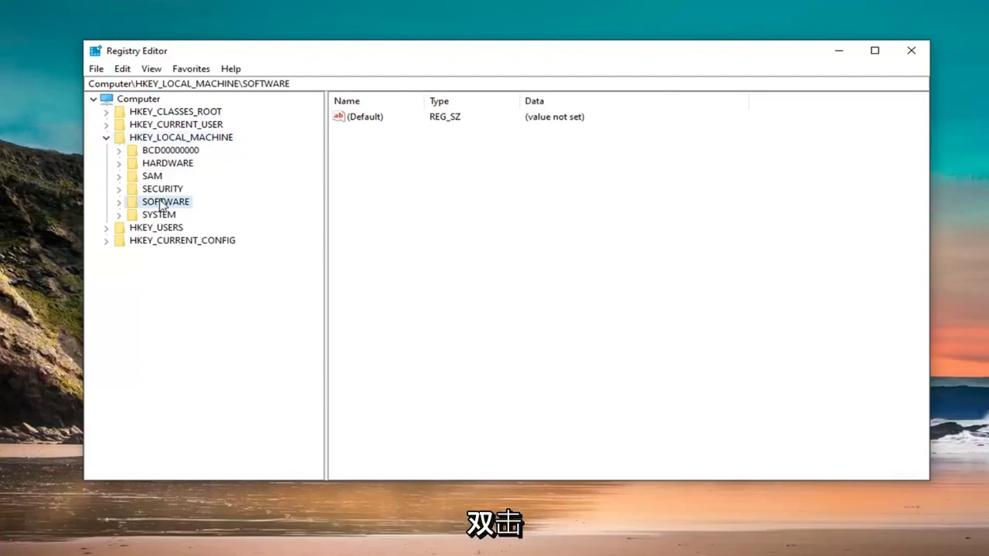
{"action": "double_click", "coordinate": [161, 203]}
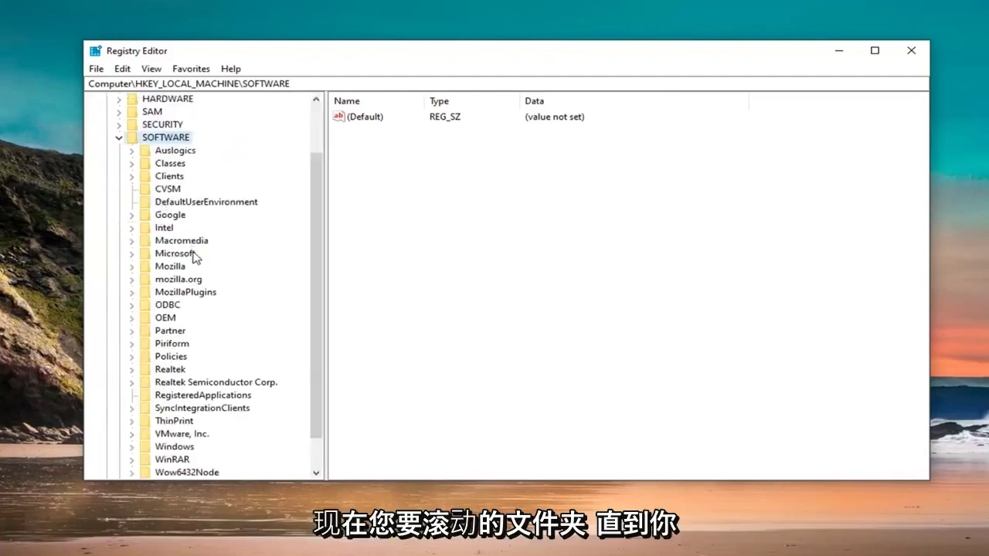
{"action": "scroll", "coordinate": [195, 257], "scroll_direction": "down", "scroll_amount": 1}
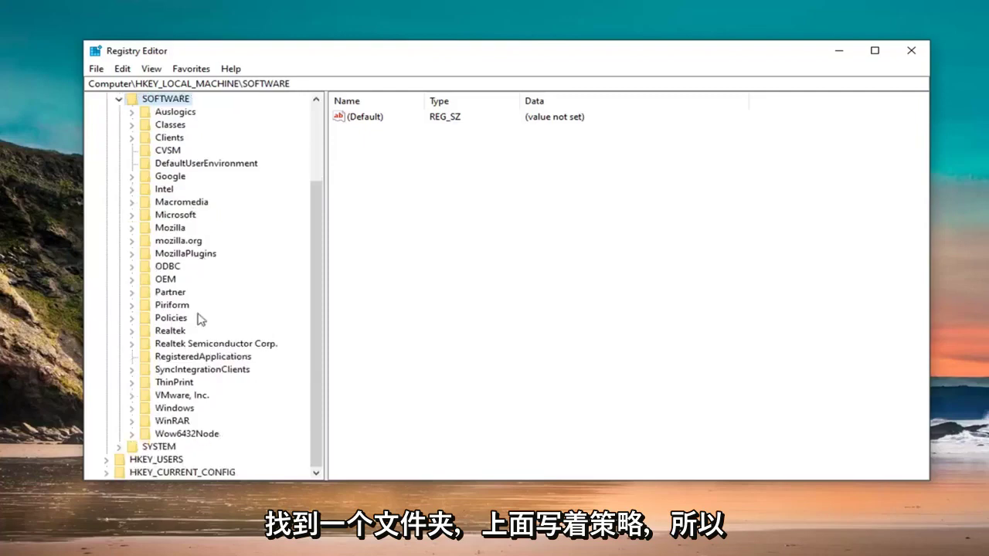
{"action": "left_click", "coordinate": [171, 317]}
{"action": "double_click", "coordinate": [172, 317]}
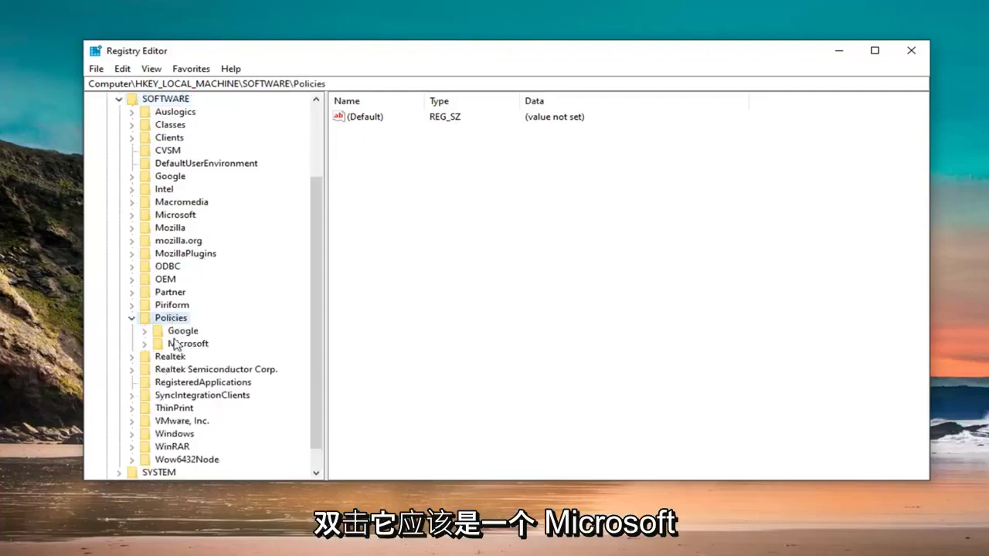
{"action": "left_click", "coordinate": [178, 347]}
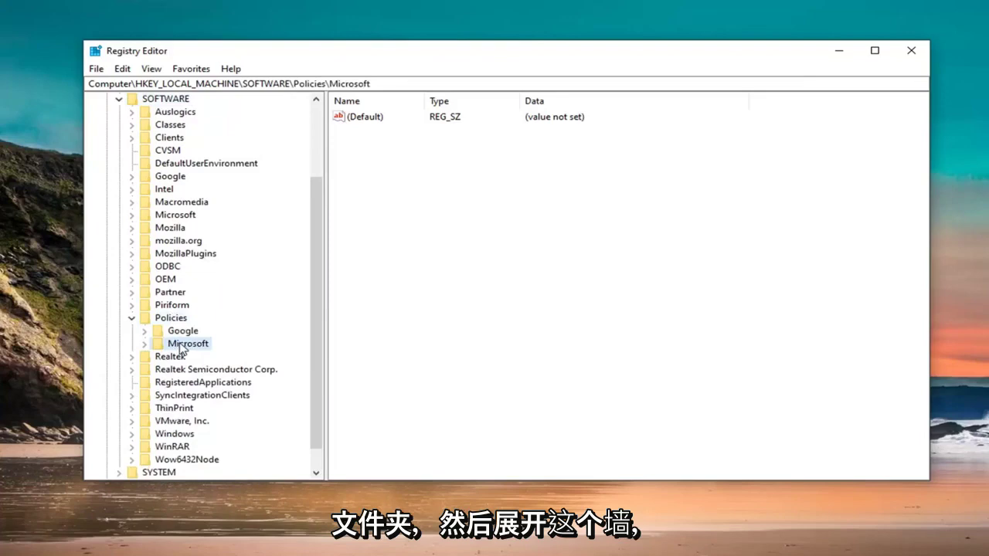
{"action": "double_click", "coordinate": [183, 349]}
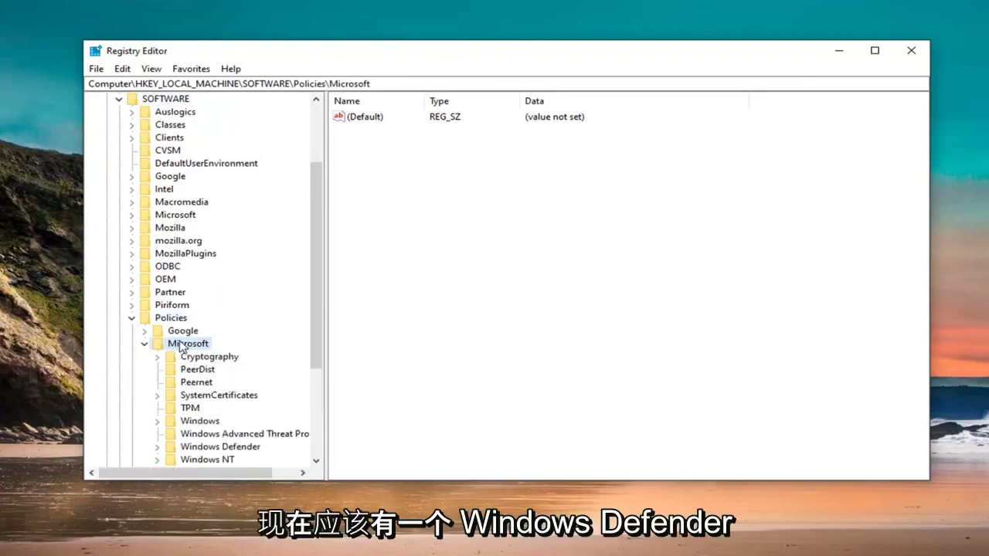
{"action": "scroll", "coordinate": [177, 390], "scroll_direction": "down", "scroll_amount": 1}
{"action": "left_click", "coordinate": [221, 410]}
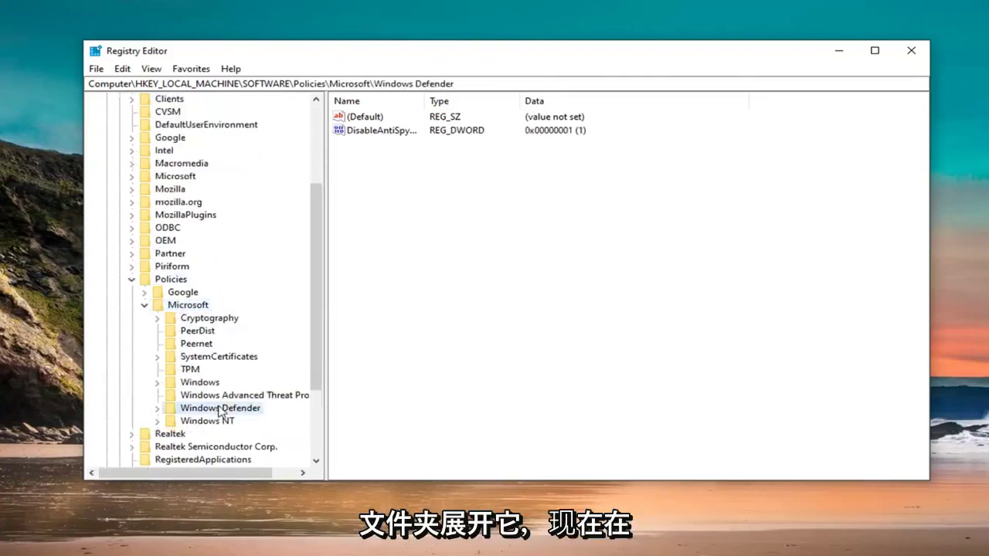
{"action": "double_click", "coordinate": [220, 410]}
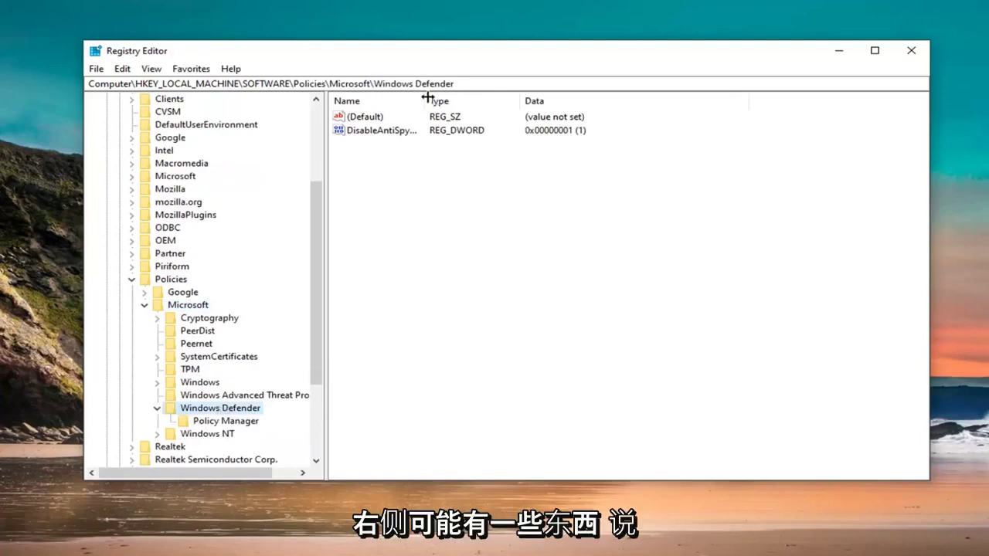
- Widen the value name column and set the DisableAntiSpyware DWORD value data to 0
{"action": "left_click_drag", "start_coordinate": [425, 98], "coordinate": [480, 99]}
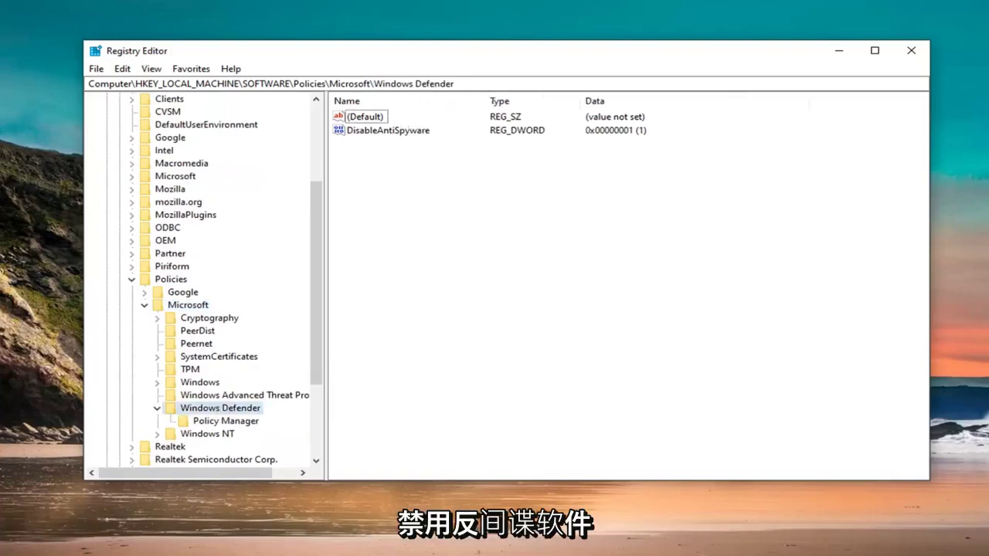
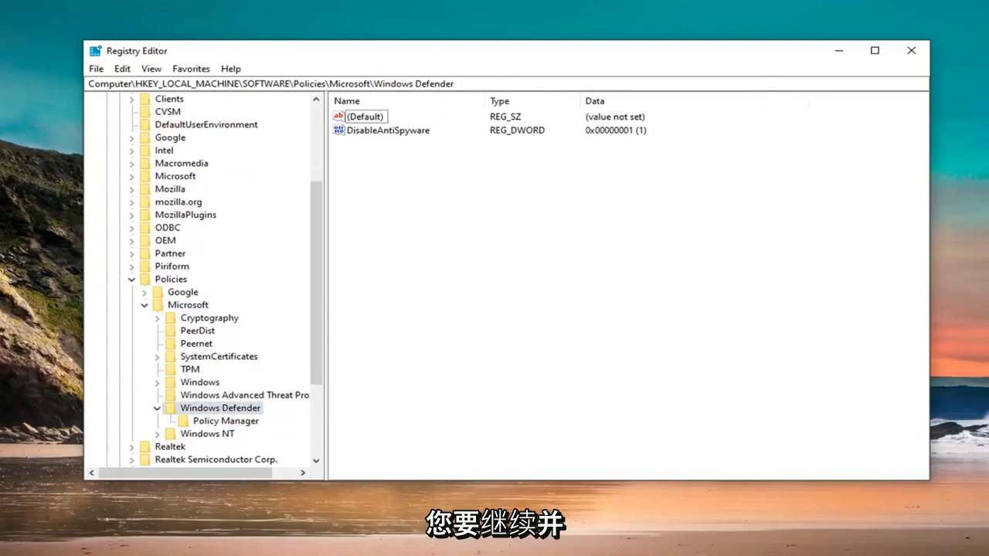
{"action": "double_click", "coordinate": [379, 132]}
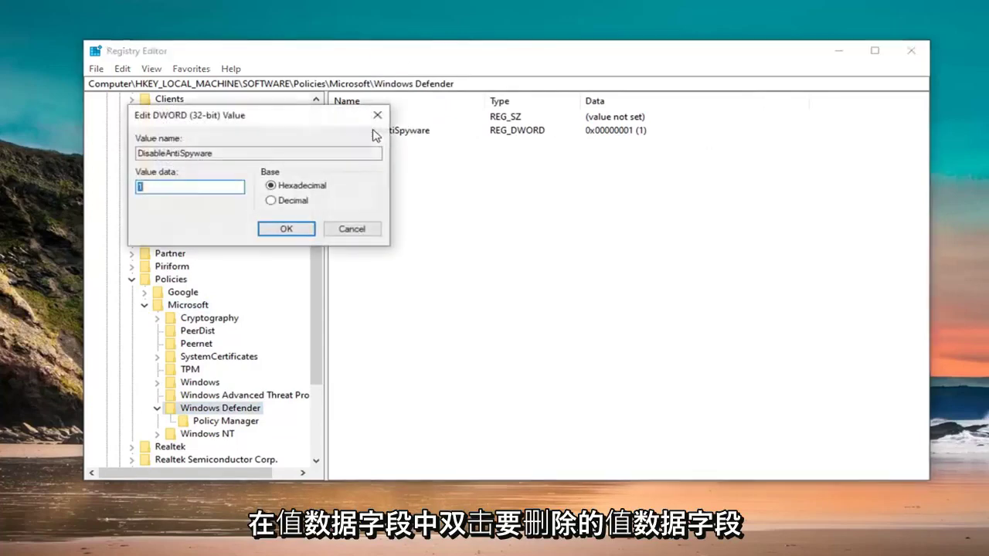
{"action": "left_click_drag", "start_coordinate": [265, 117], "coordinate": [425, 138]}
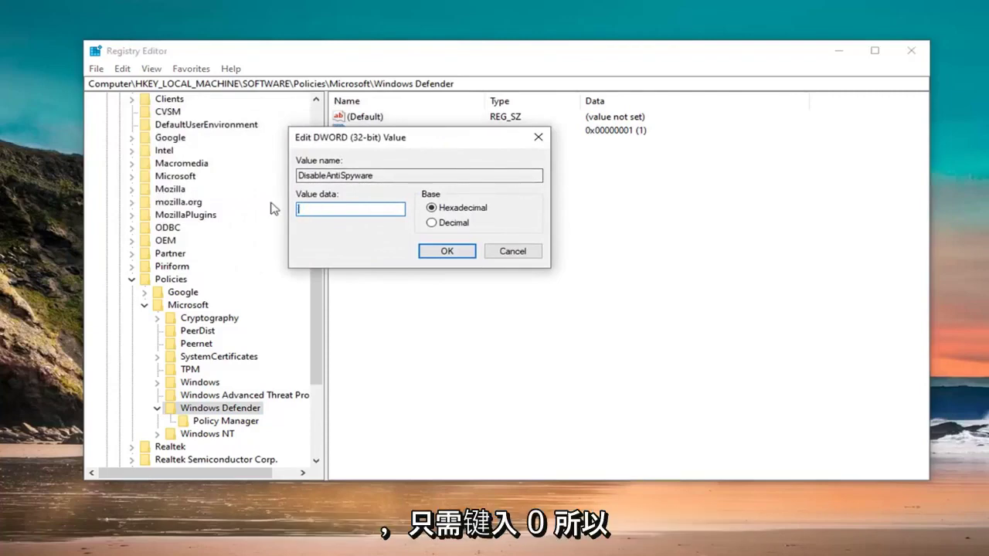
{"action": "type", "text": "0"}
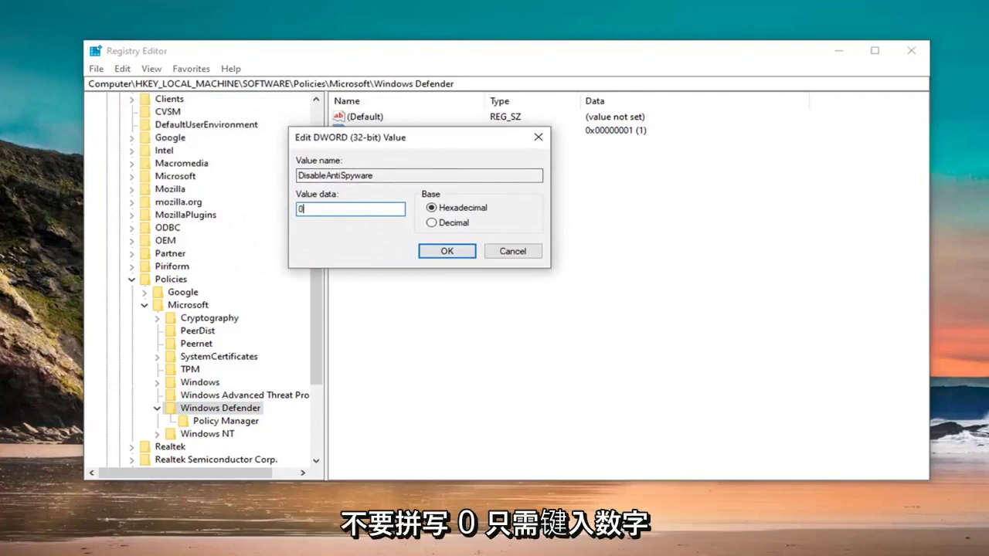
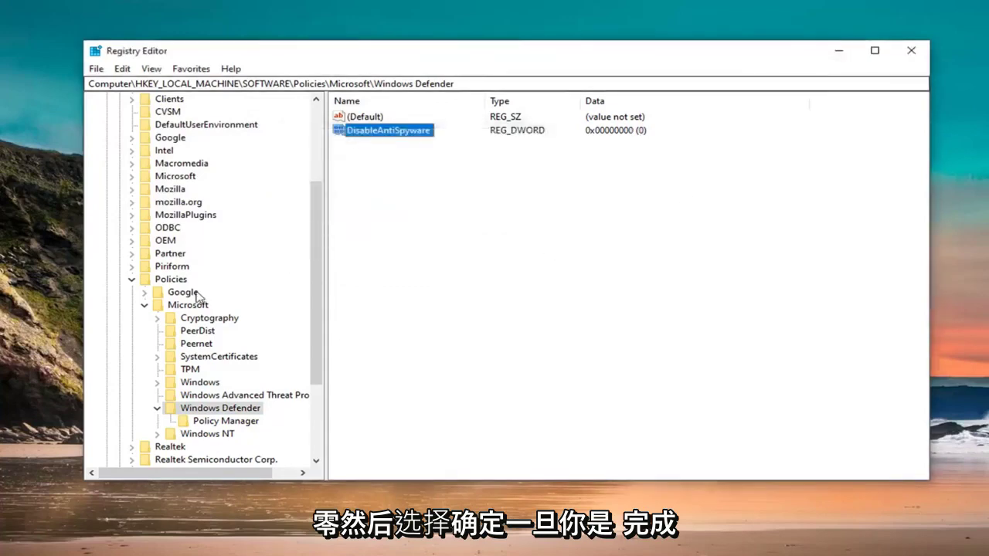
- Collapse the expanded registry keys back up to HKEY_LOCAL_MACHINE and close Registry Editor
{"action": "left_click", "coordinate": [143, 305]}
{"action": "key", "text": "Left"}
{"action": "key", "text": "Left"}
{"action": "key", "text": "Left"}
{"action": "key", "text": "Left"}
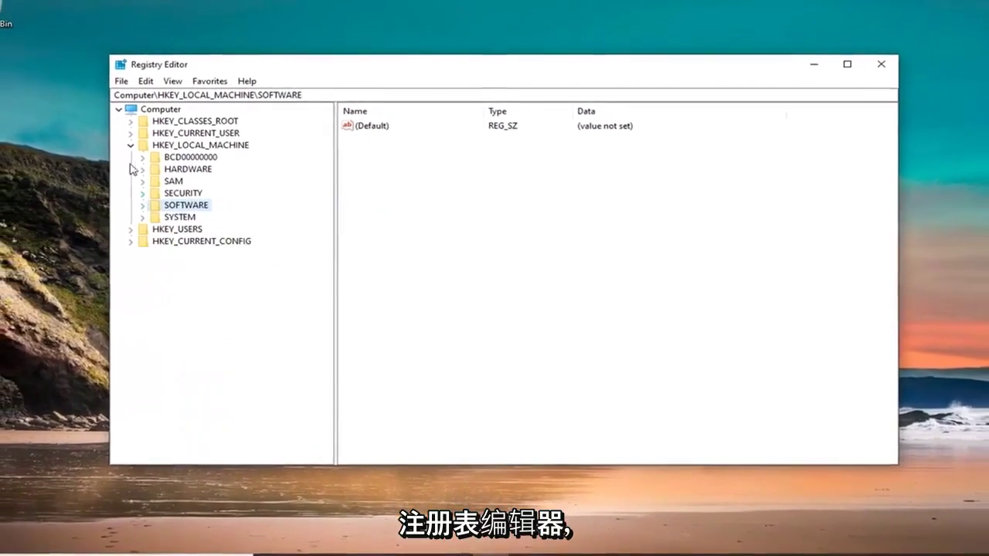
{"action": "key", "text": "Left"}
{"action": "key", "text": "Left"}
{"action": "left_click", "coordinate": [881, 65]}
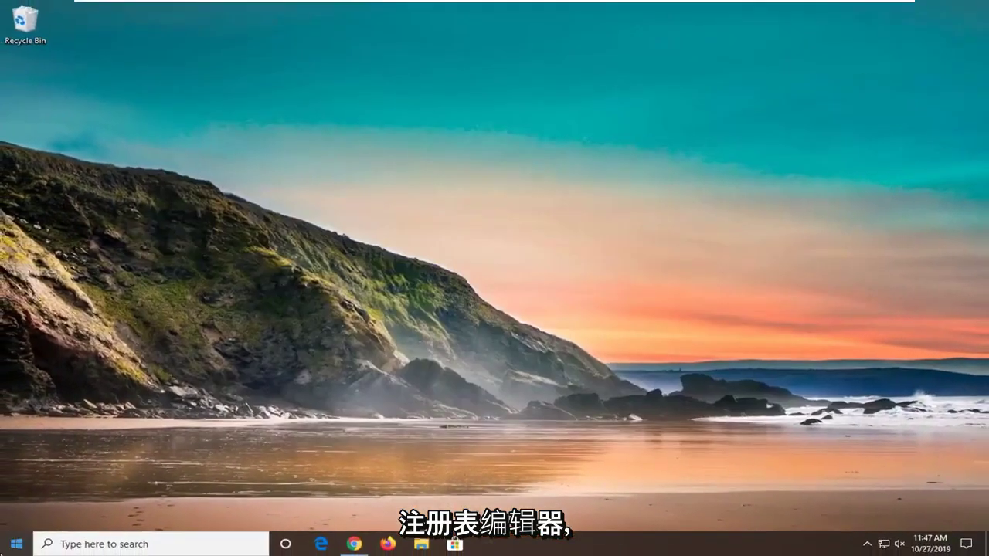
- Search for Windows Defender, open Windows Security and move its window toward the middle of the desktop
{"action": "left_click", "coordinate": [15, 544]}
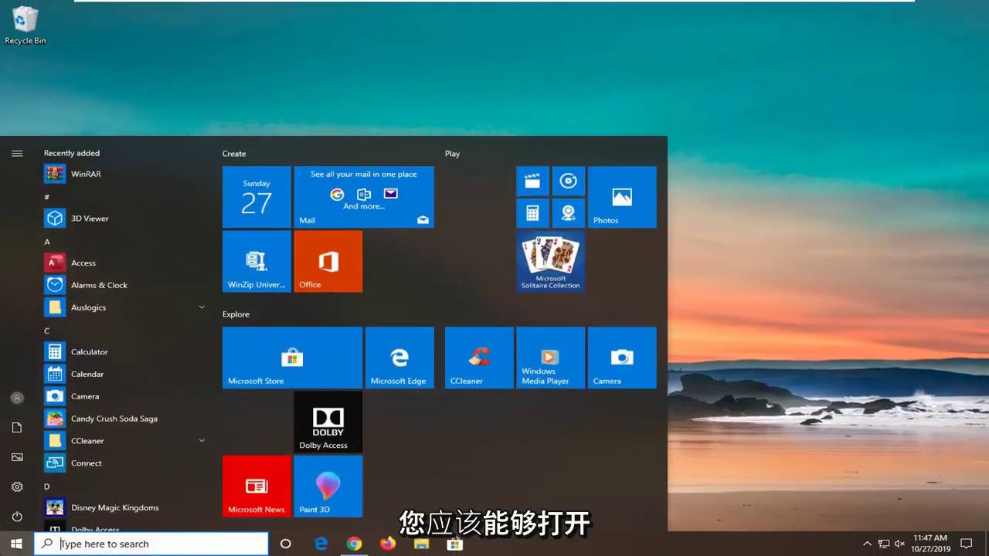
{"action": "type", "text": "windows de"}
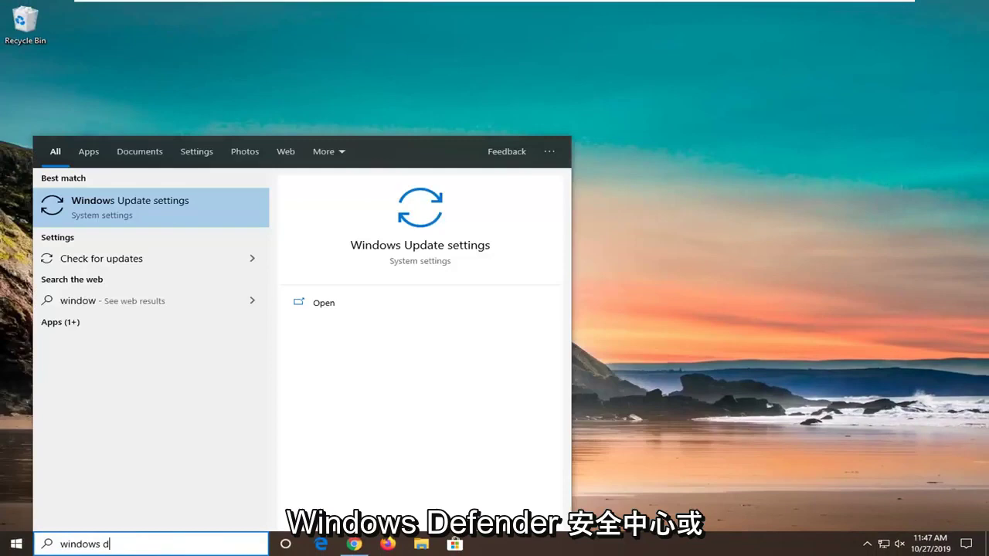
{"action": "left_click", "coordinate": [167, 210]}
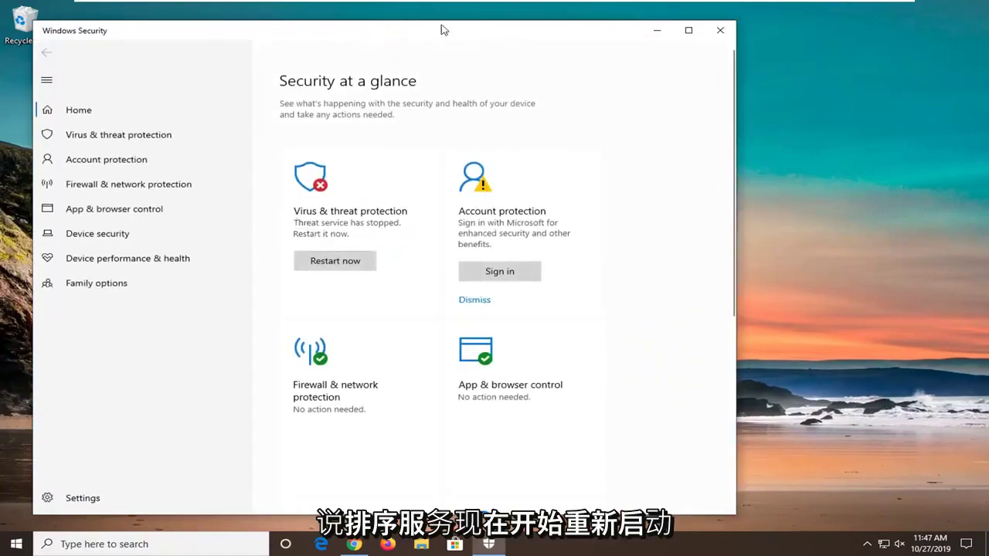
{"action": "left_click_drag", "start_coordinate": [482, 38], "coordinate": [602, 44]}
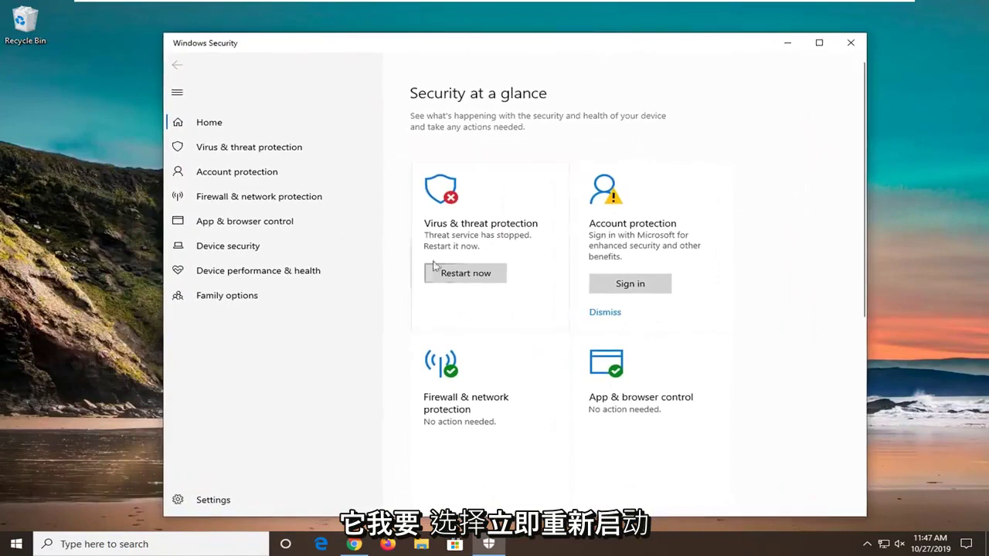
- Restart the stopped threat service from the Virus & threat protection page
{"action": "left_click", "coordinate": [437, 269]}
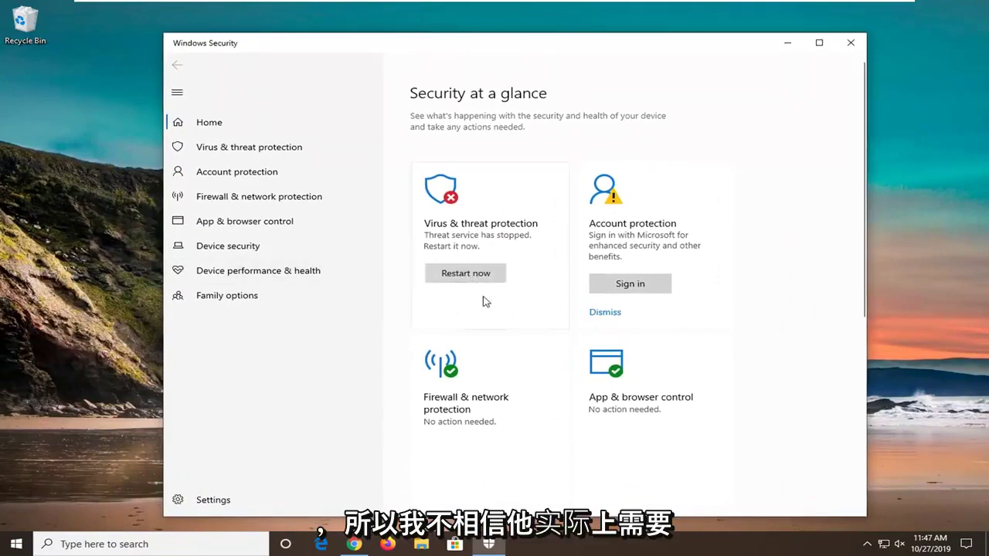
{"action": "left_click", "coordinate": [484, 200]}
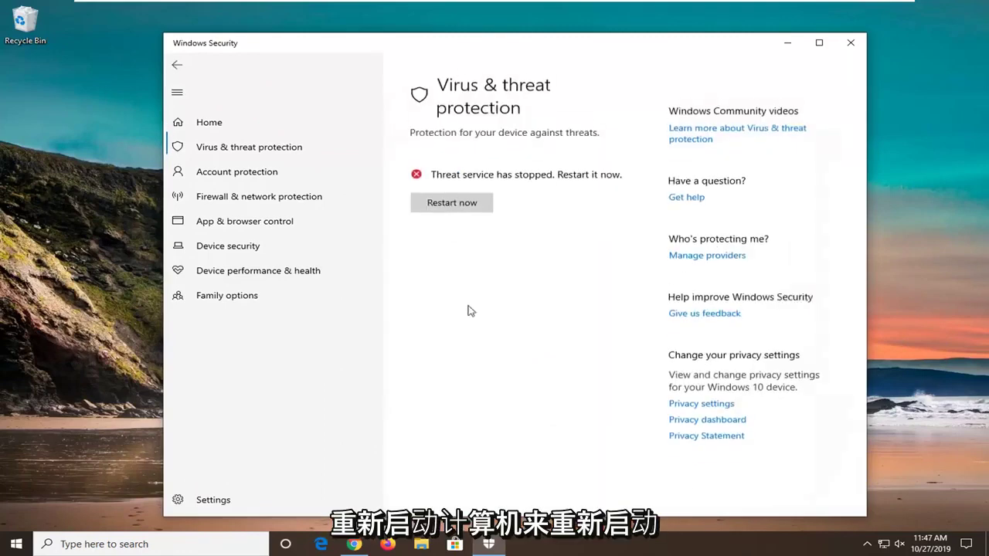
{"action": "left_click", "coordinate": [466, 198]}
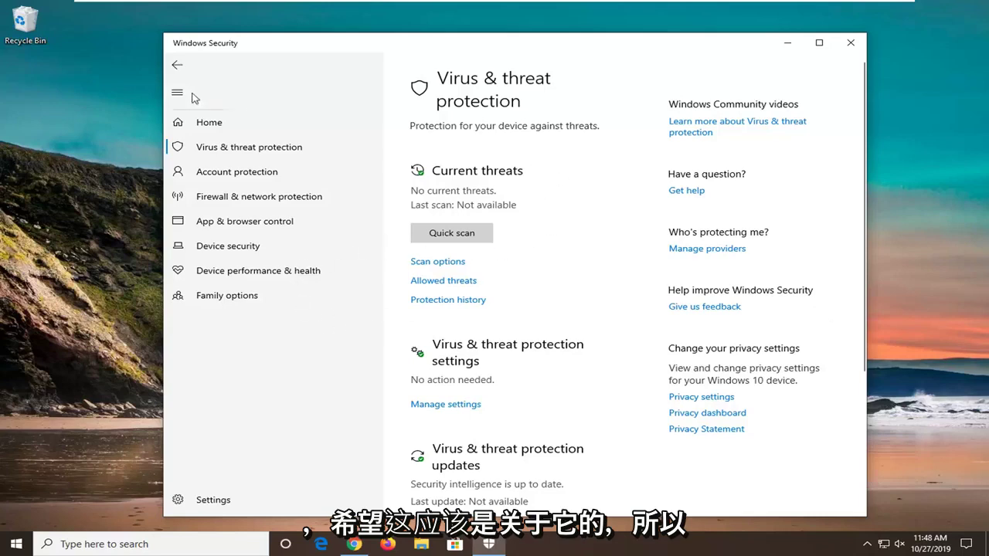
- Return to the security overview and dismiss the OneDrive setup and Microsoft account sign-in recommendations
{"action": "left_click", "coordinate": [177, 65]}
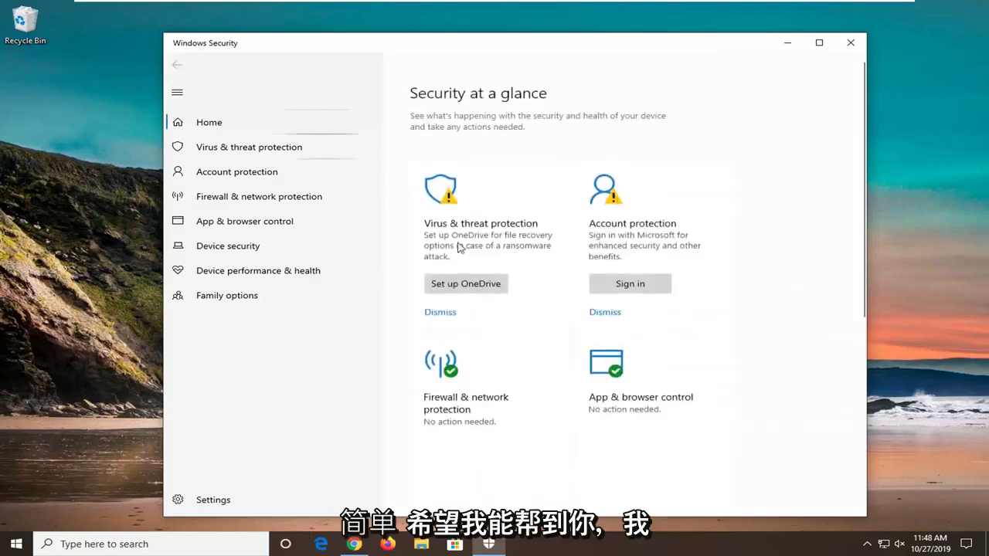
{"action": "left_click", "coordinate": [441, 314]}
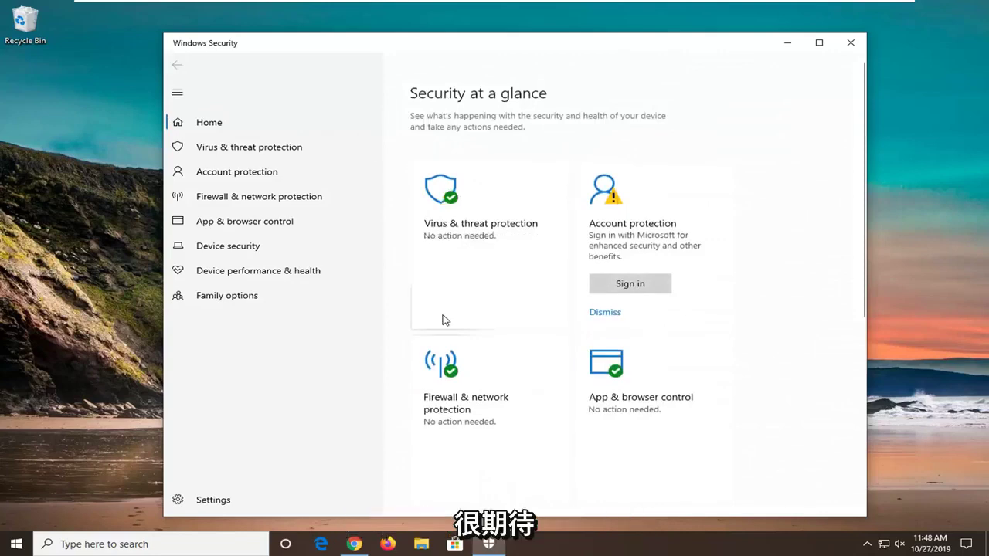
{"action": "left_click", "coordinate": [602, 313]}
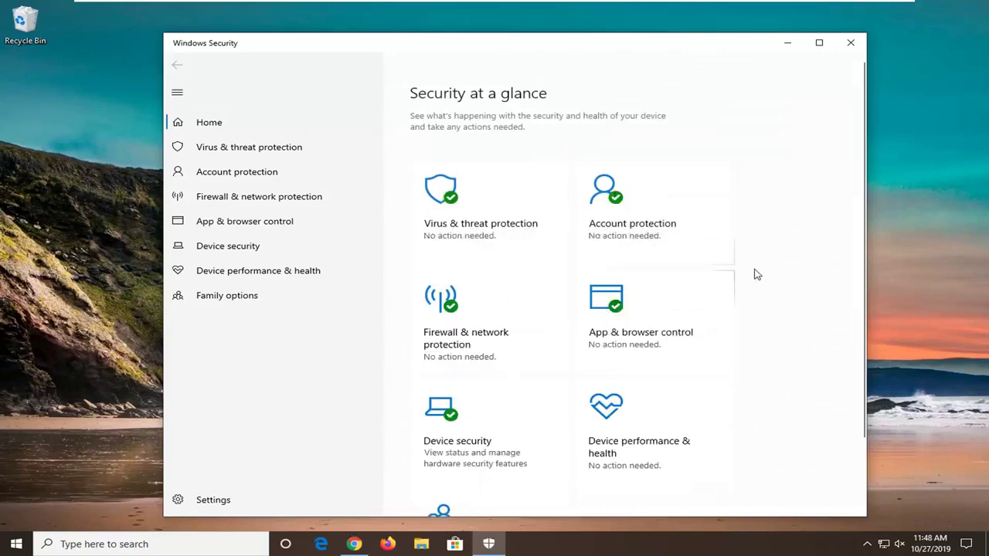